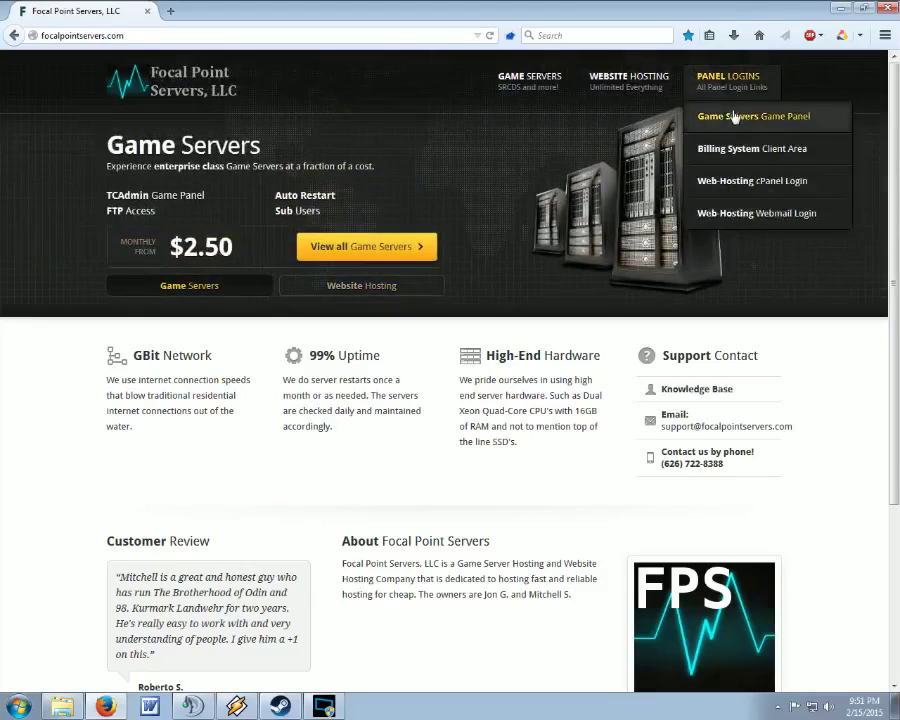
# - Open the mbwarbandnw server page and review its Scheduled Tasks and Actions tabs
pyautogui.click(733, 122)
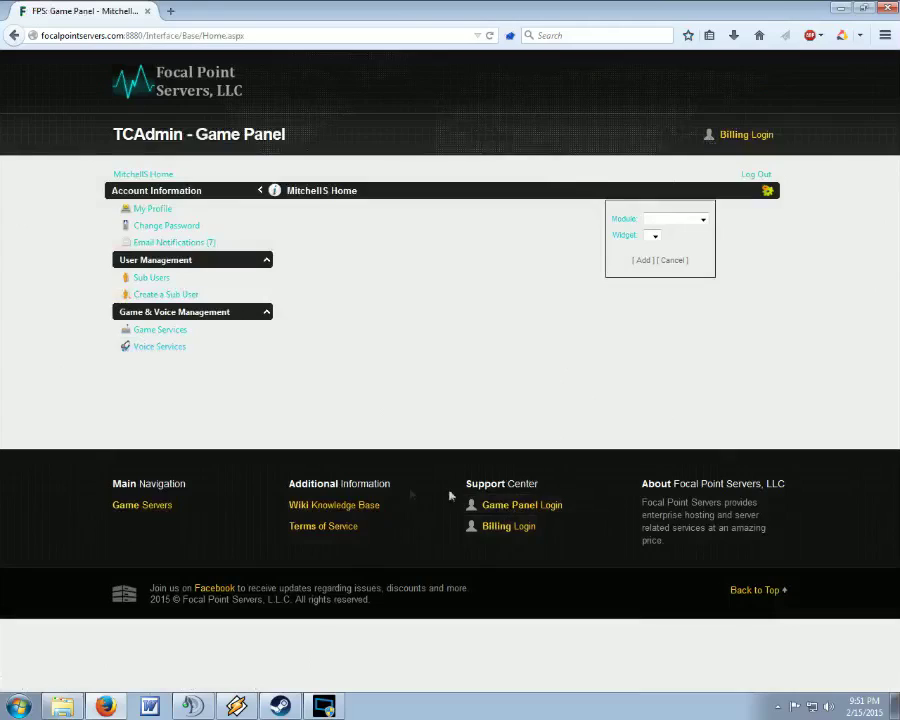
pyautogui.click(150, 340)
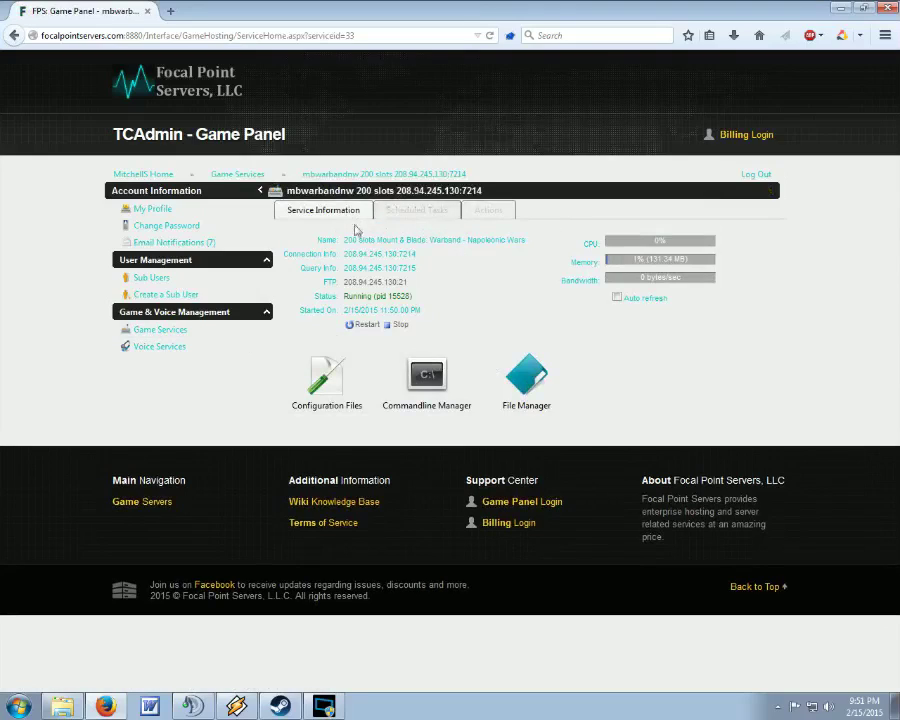
pyautogui.click(400, 216)
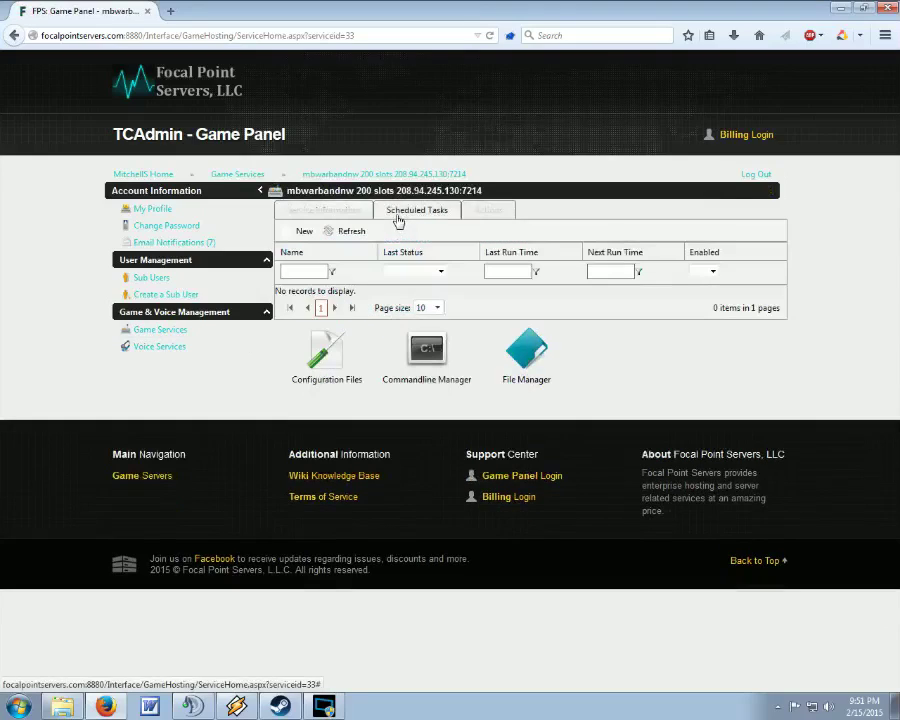
pyautogui.click(487, 210)
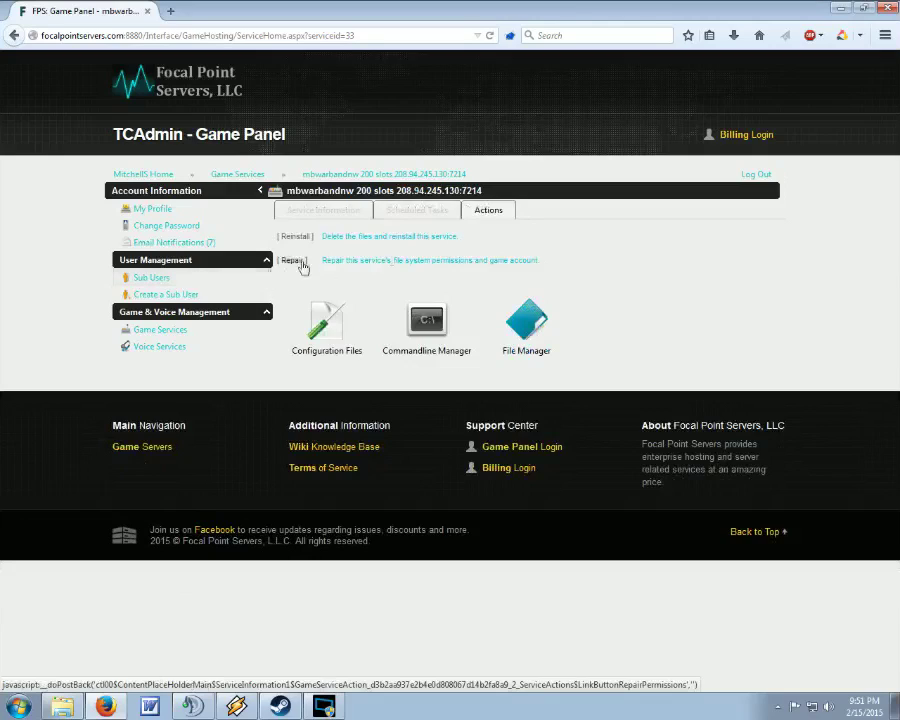
pyautogui.click(337, 218)
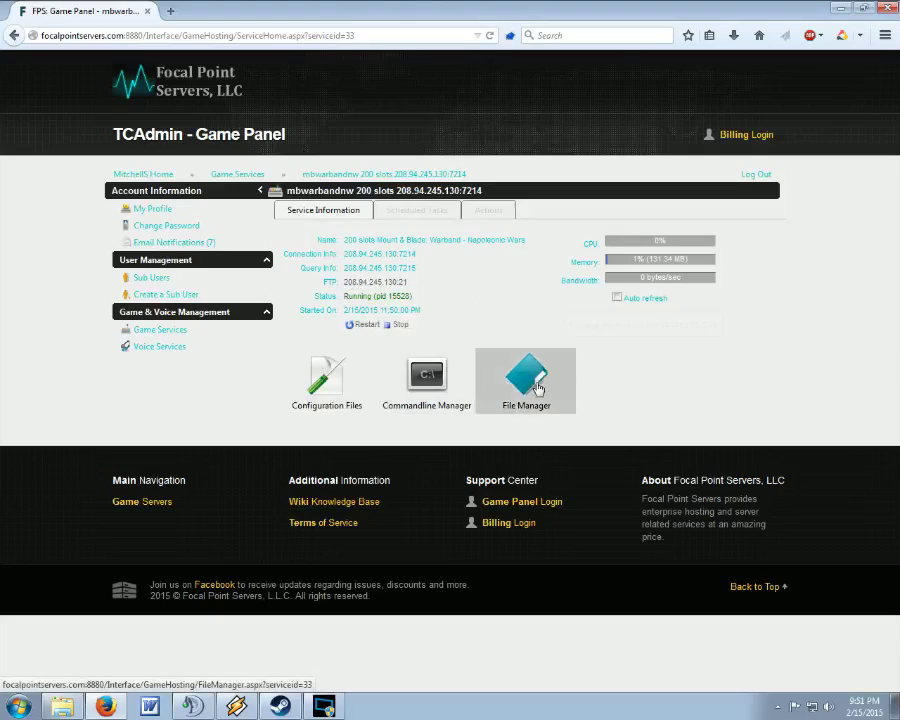
pyautogui.click(538, 387)
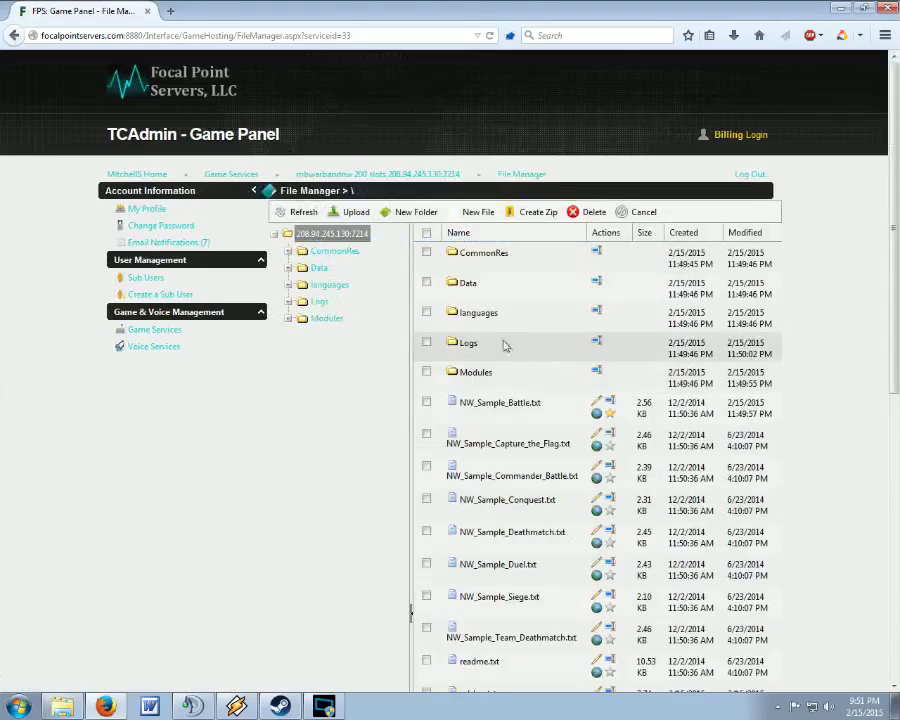
# - Browse into Modules\Napoleonic Wars and scroll through its file list
pyautogui.scroll(-10, 583, 287)
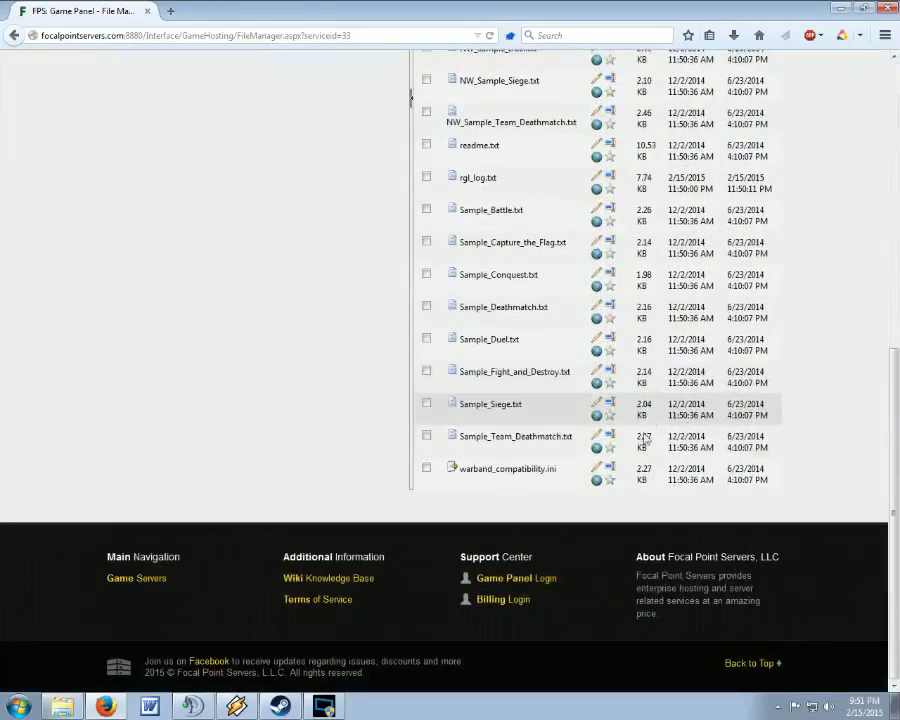
pyautogui.scroll(5, 583, 287)
pyautogui.scroll(5, 583, 287)
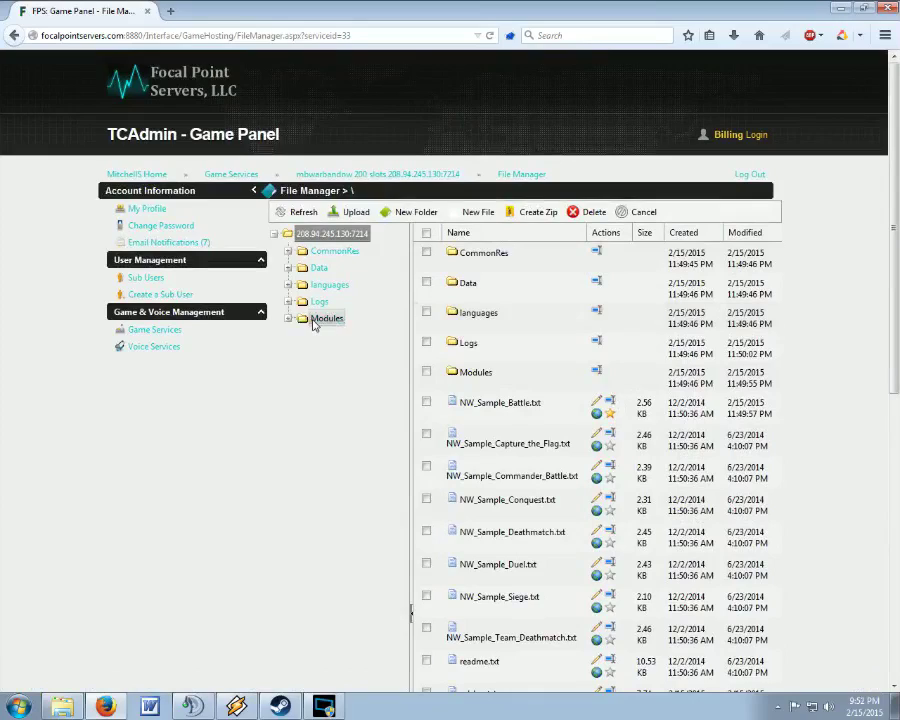
pyautogui.click(318, 320)
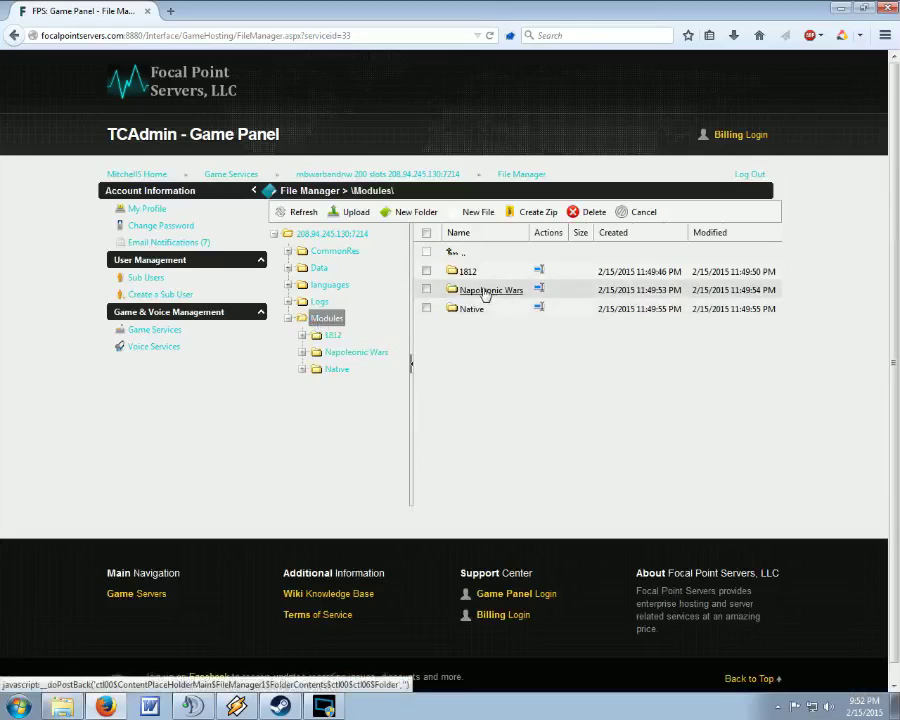
pyautogui.click(485, 292)
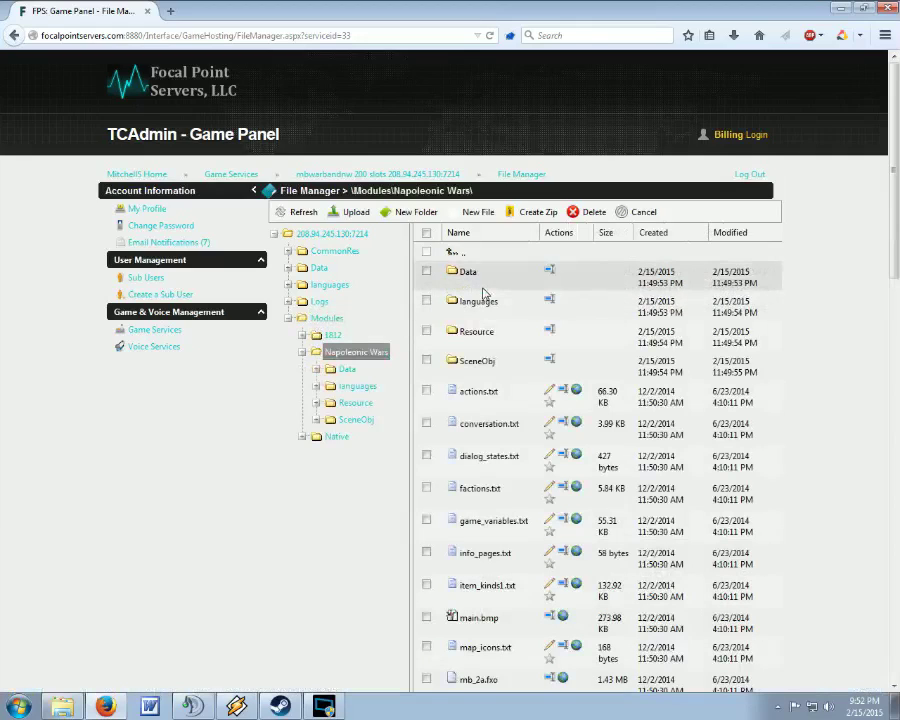
pyautogui.scroll(-8, 763, 540)
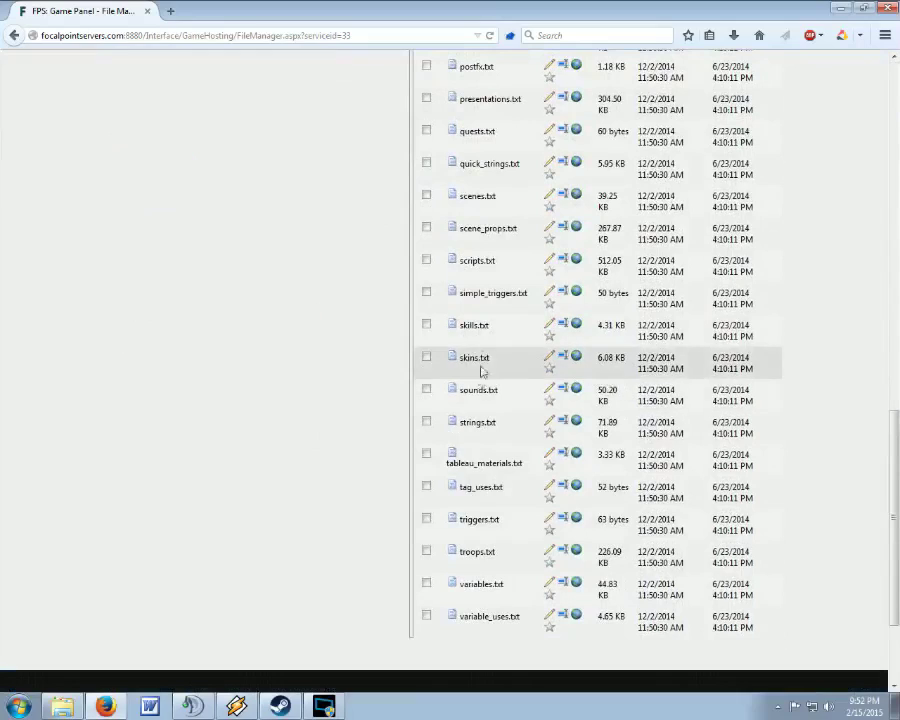
pyautogui.scroll(10, 490, 225)
pyautogui.scroll(3, 500, 300)
pyautogui.scroll(-7, 496, 400)
pyautogui.scroll(-10, 490, 400)
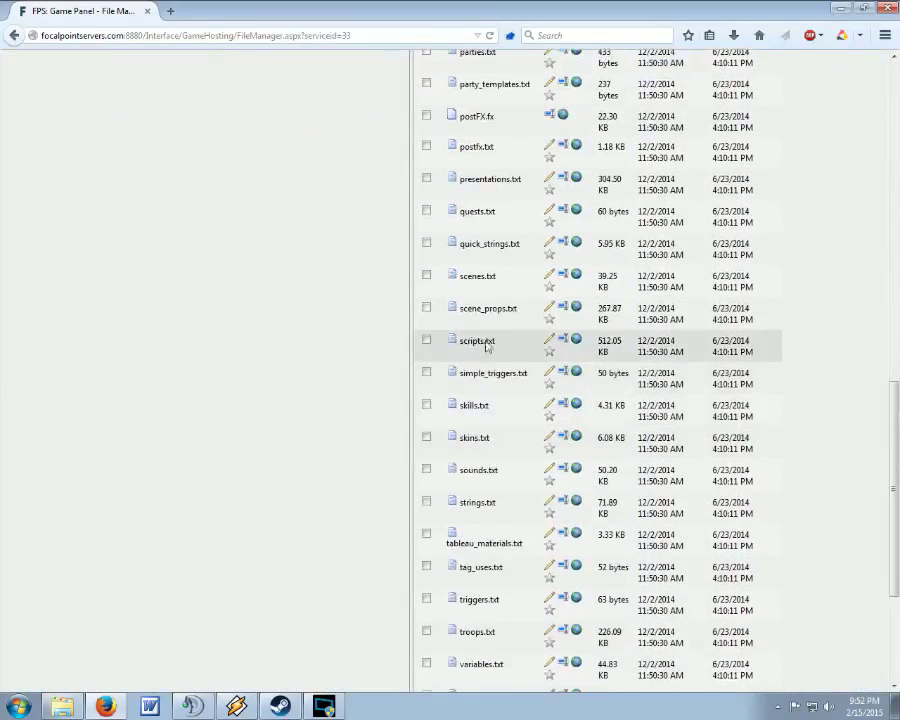
pyautogui.click(548, 274)
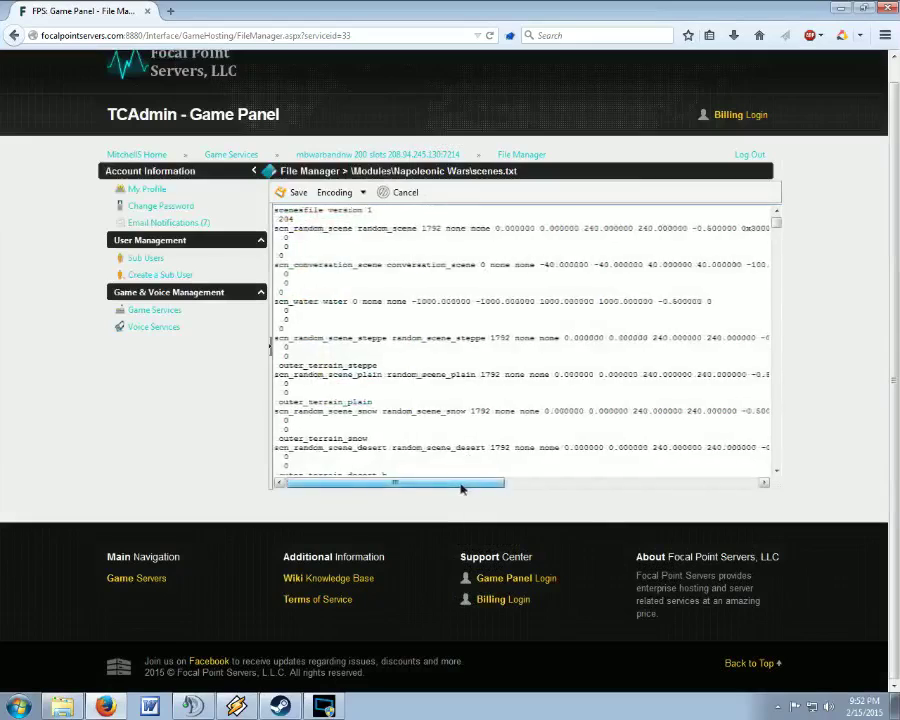
# - Inspect the scene lines in scenes.txt, then close it without saving
pyautogui.moveTo(462, 484)
pyautogui.mouseDown()
pyautogui.moveTo(490, 492)
pyautogui.moveTo(455, 490)
pyautogui.mouseUp()
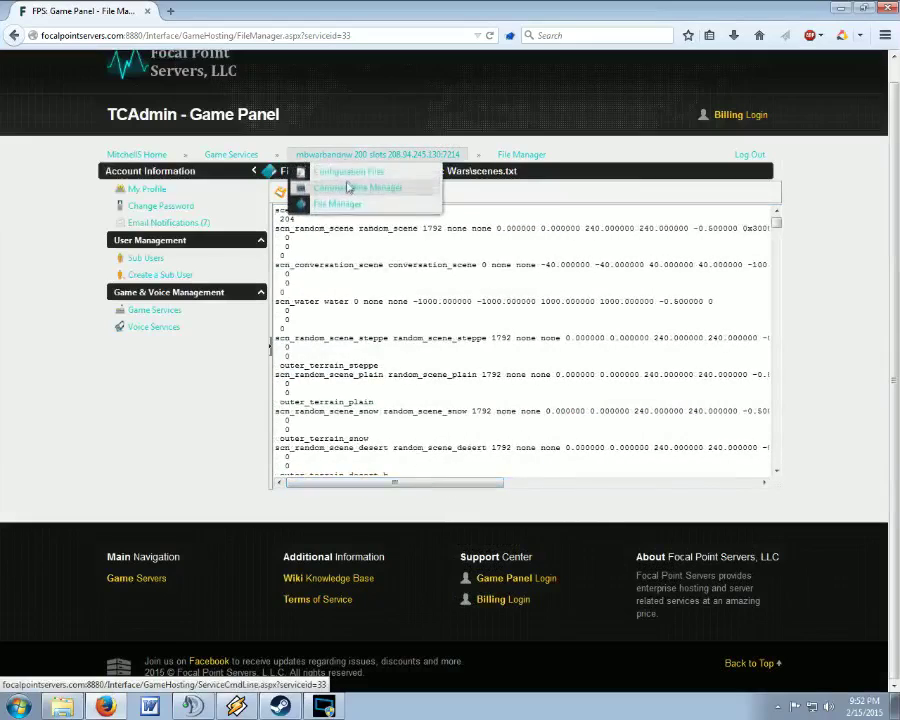
pyautogui.moveTo(418, 483)
pyautogui.mouseDown()
pyautogui.moveTo(483, 491)
pyautogui.moveTo(407, 490)
pyautogui.mouseUp()
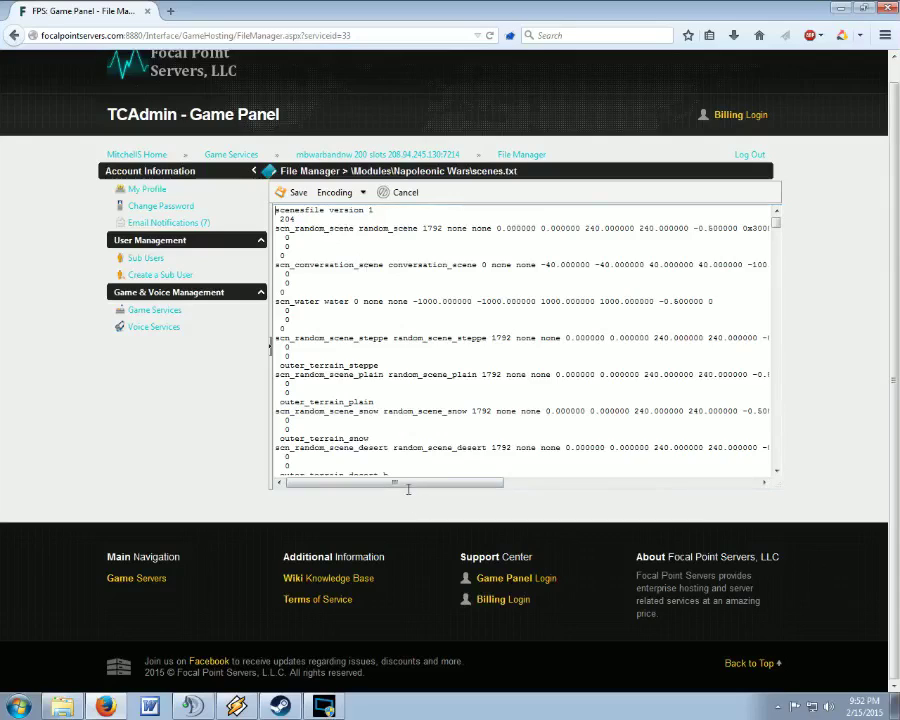
pyautogui.moveTo(410, 490); pyautogui.dragTo(377, 485)
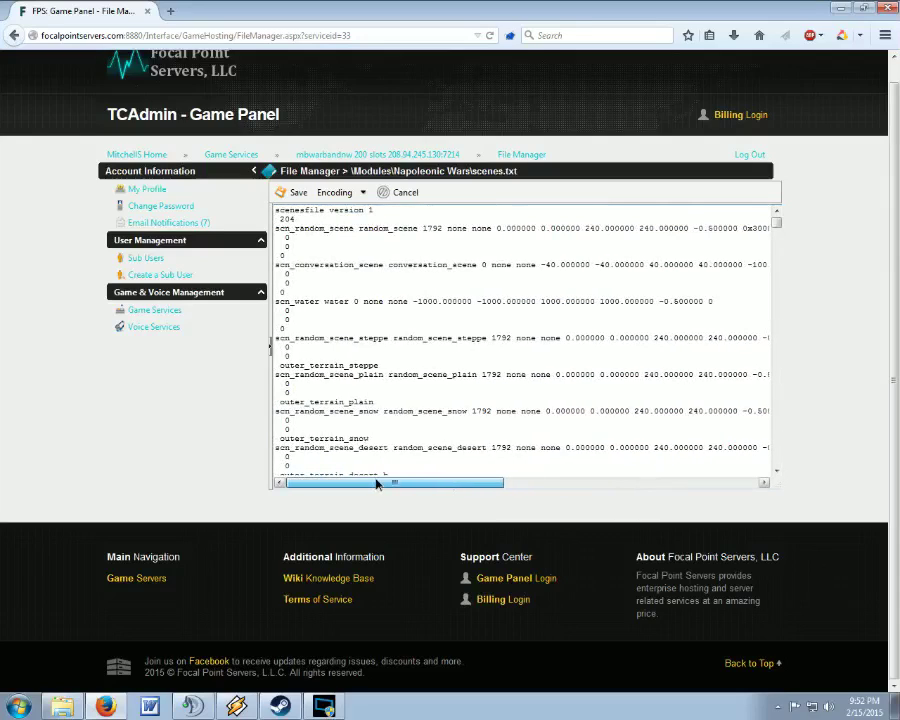
pyautogui.moveTo(400, 484); pyautogui.dragTo(542, 480)
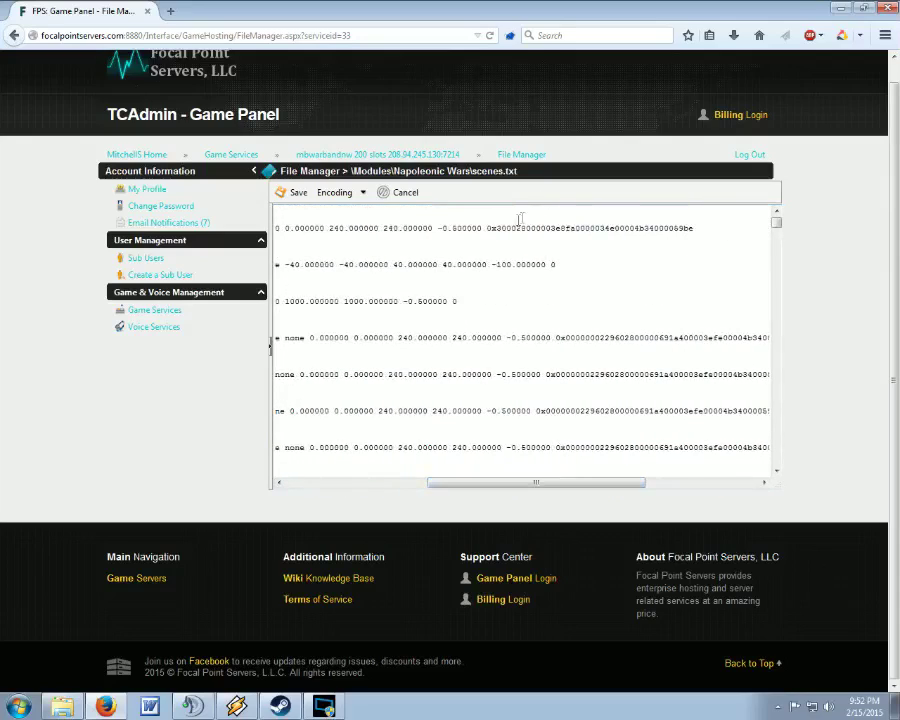
pyautogui.moveTo(489, 230); pyautogui.dragTo(714, 229)
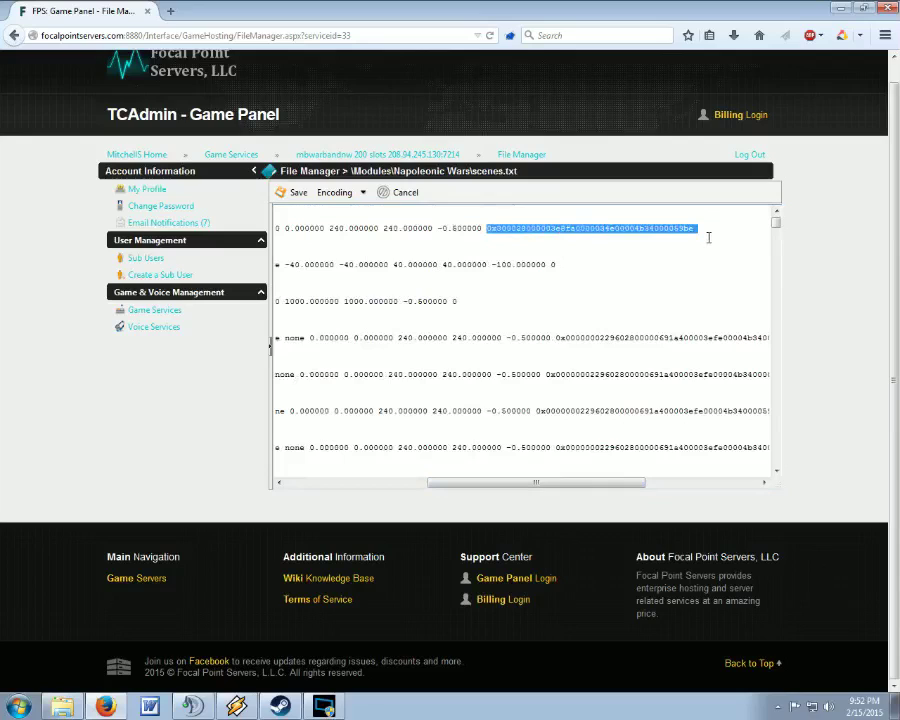
pyautogui.moveTo(607, 484)
pyautogui.mouseDown()
pyautogui.moveTo(390, 488)
pyautogui.moveTo(612, 497)
pyautogui.mouseUp()
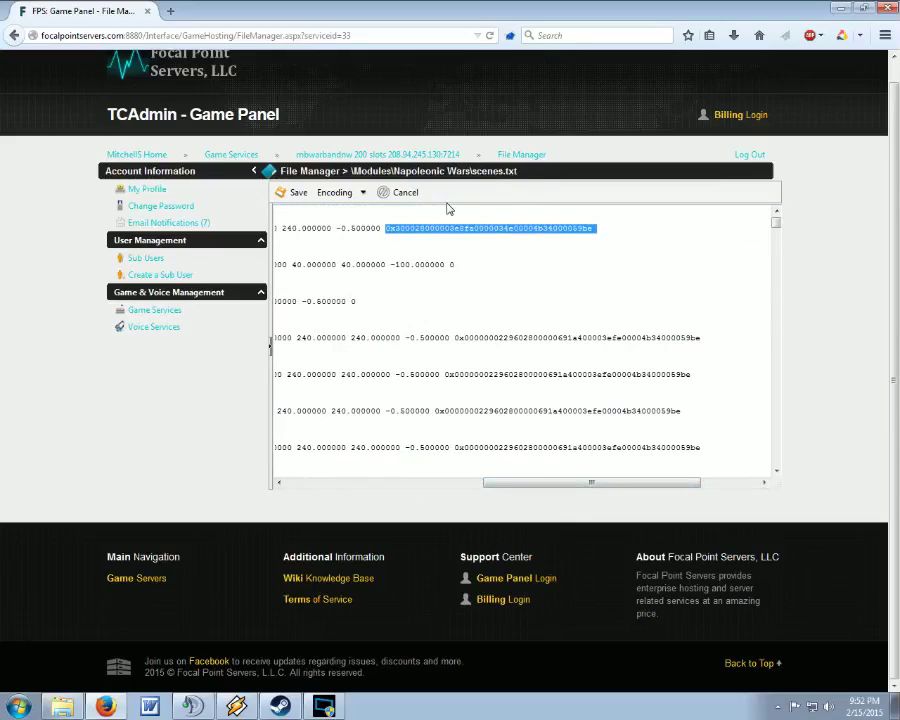
pyautogui.press('End')
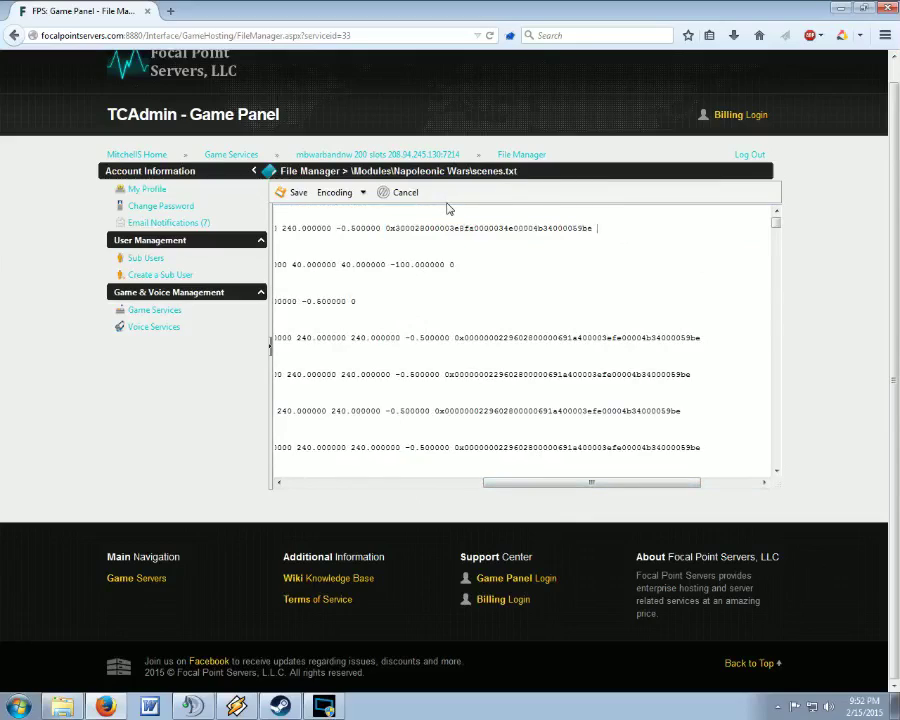
pyautogui.moveTo(591, 482); pyautogui.dragTo(320, 479)
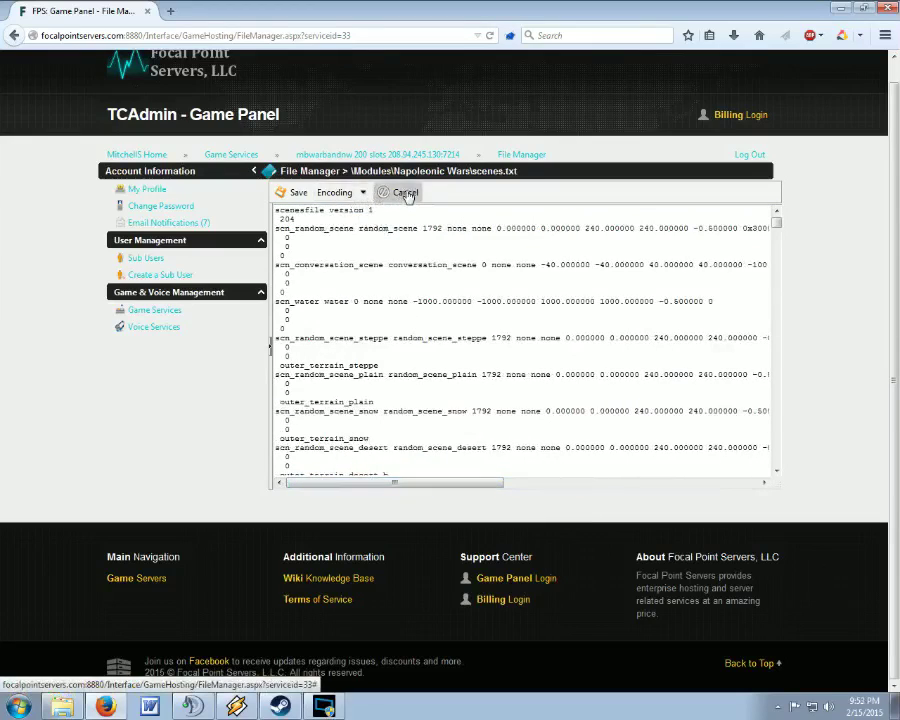
pyautogui.click(406, 193)
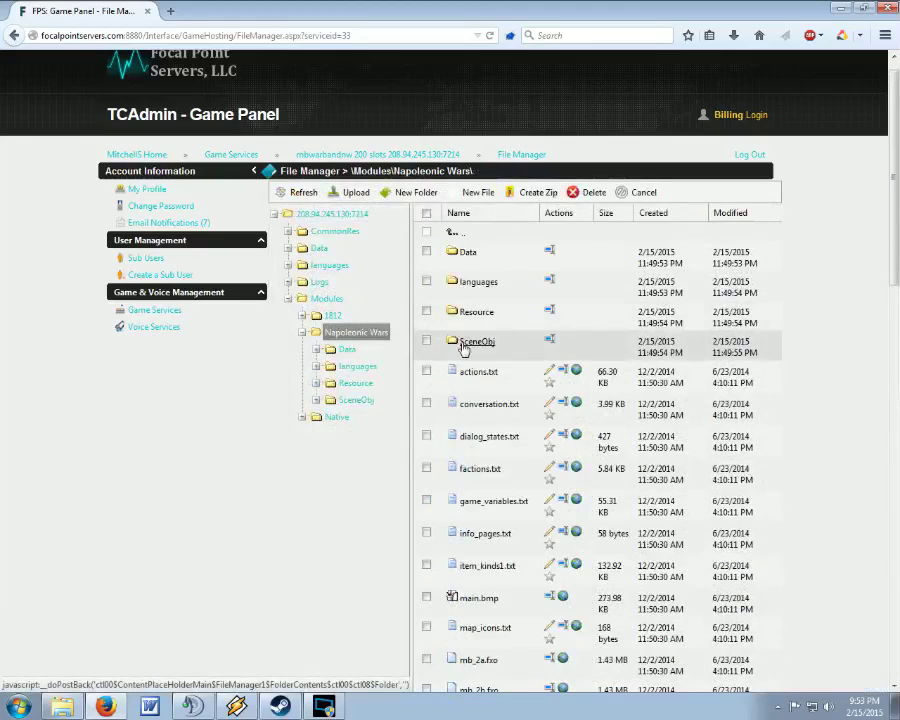
# - Open the SceneObj folder and delete scn_mp_ambush.sco, confirming with OK
pyautogui.click(463, 342)
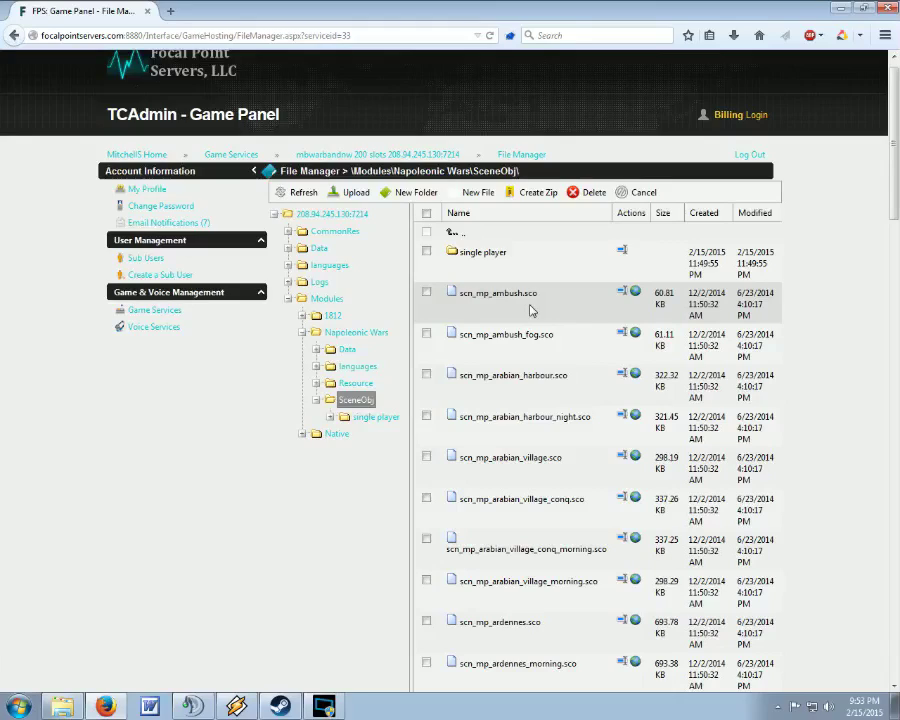
pyautogui.click(426, 292)
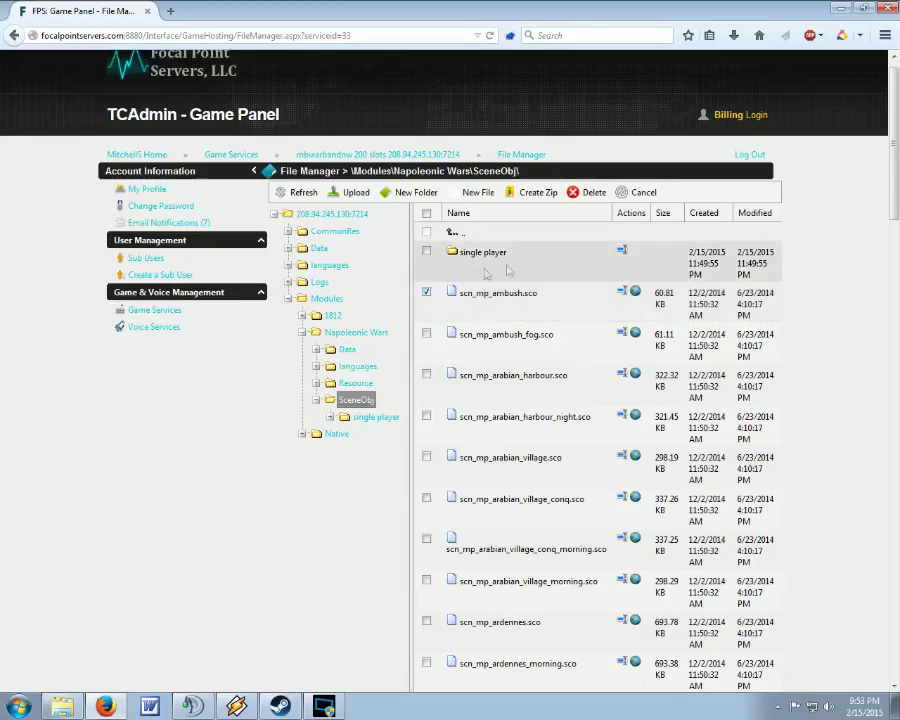
pyautogui.click(588, 192)
pyautogui.click(396, 462)
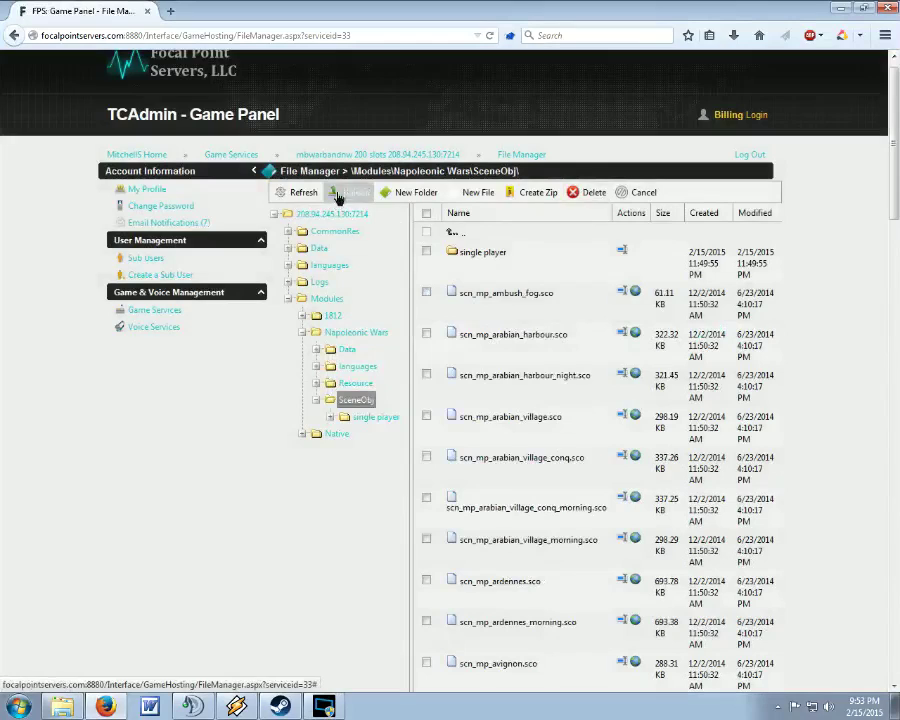
# - Upload scn_mp_ambush.sco from the Downloads folder into SceneObj
pyautogui.click(350, 192)
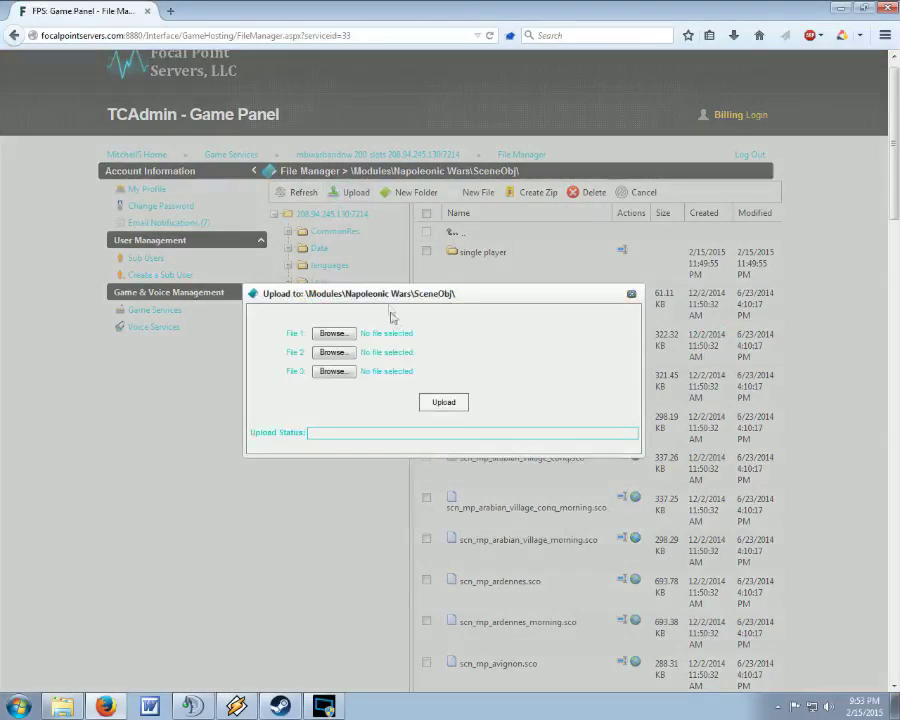
pyautogui.click(327, 336)
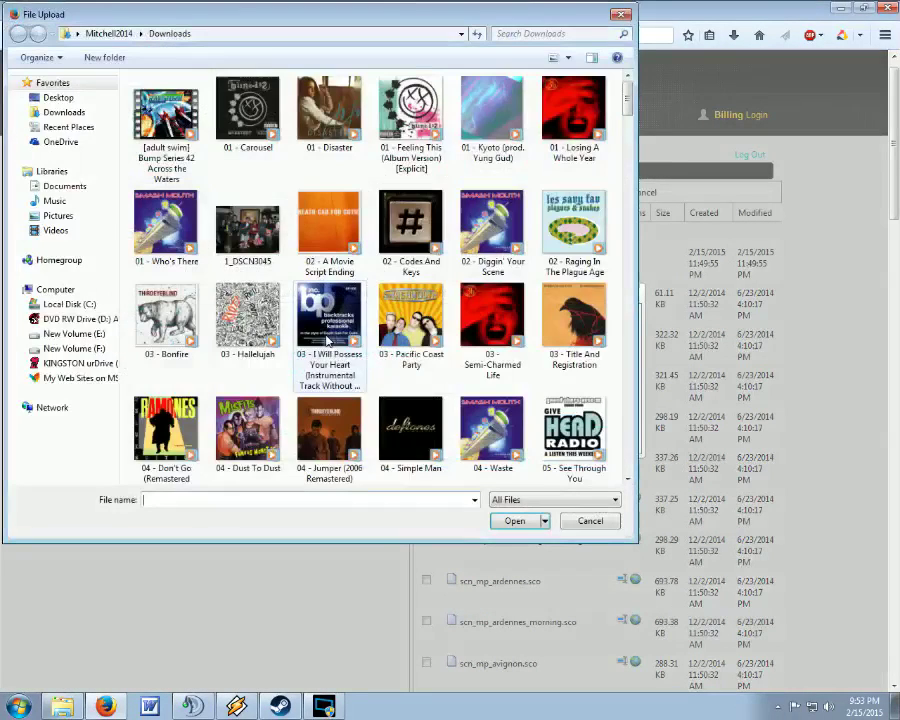
pyautogui.click(537, 33)
pyautogui.write('.sco')
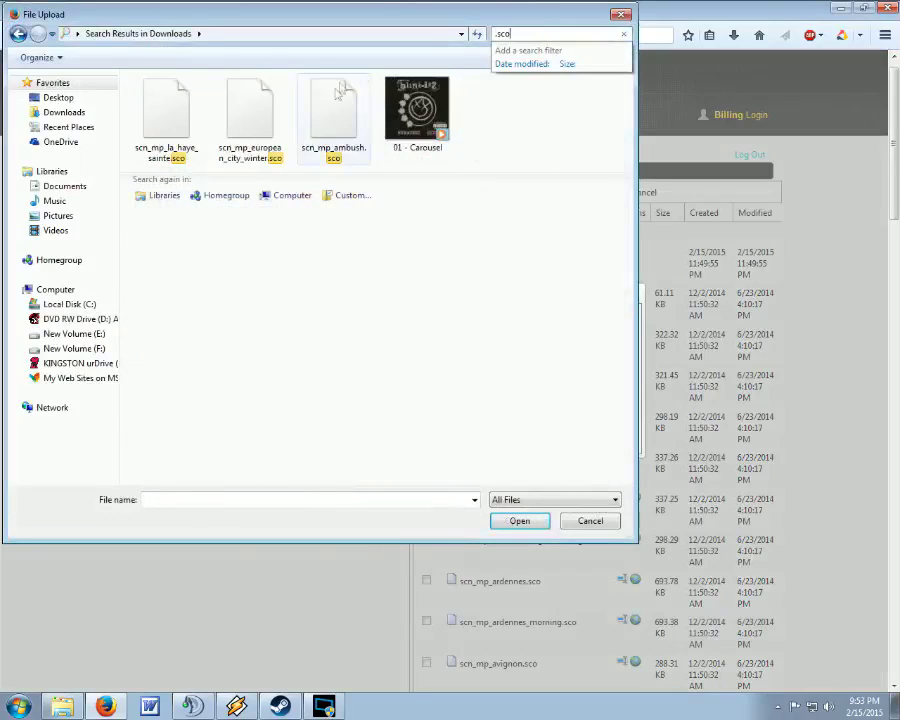
pyautogui.click(333, 118)
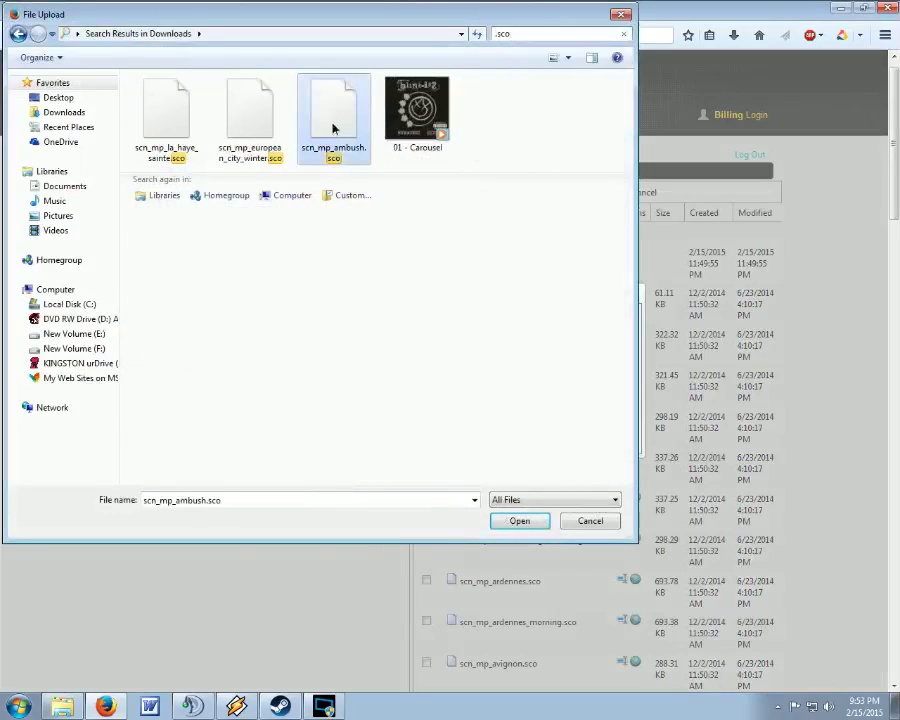
pyautogui.click(516, 521)
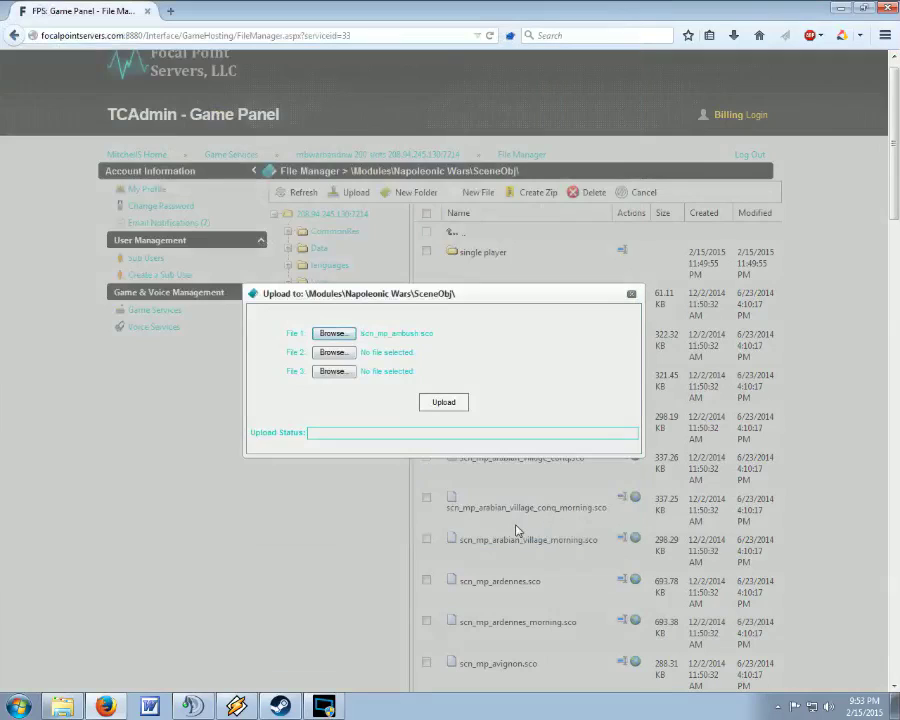
pyautogui.click(460, 404)
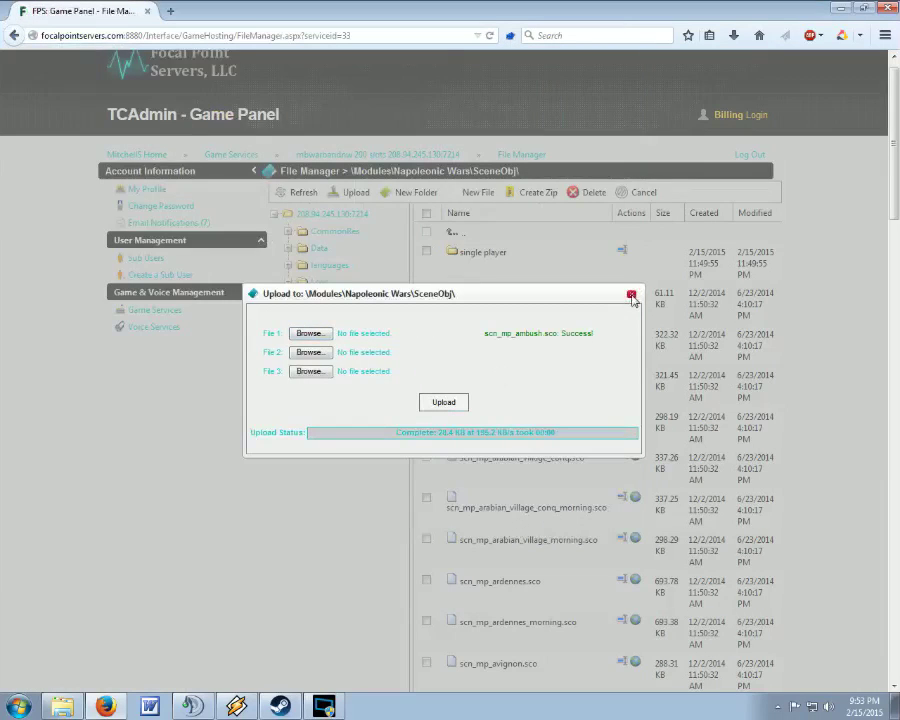
pyautogui.click(631, 294)
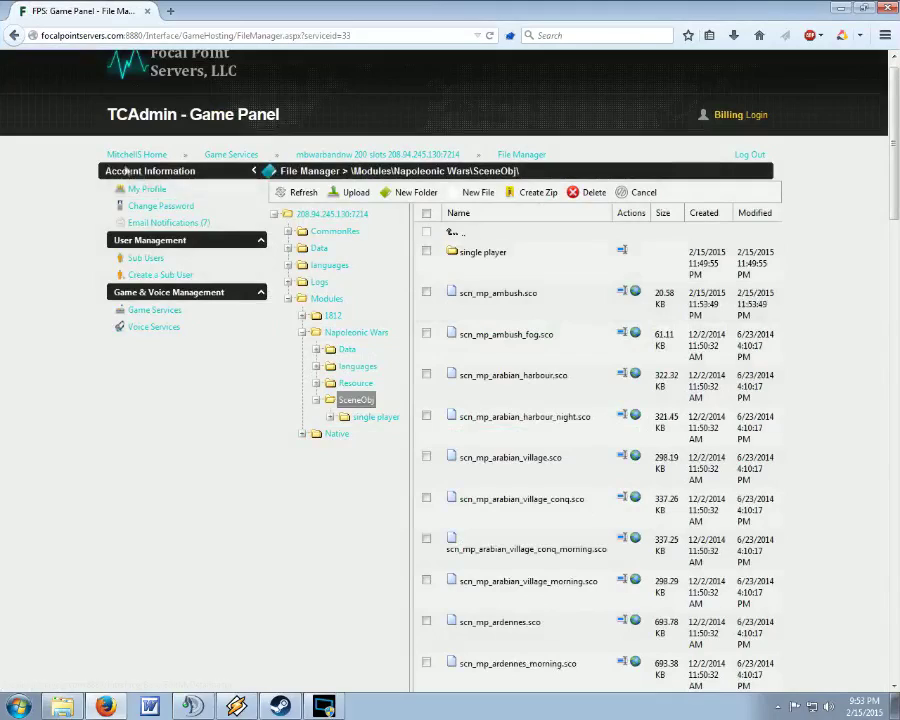
# - Restart the Napoleonic Wars server from its service page
pyautogui.click(166, 316)
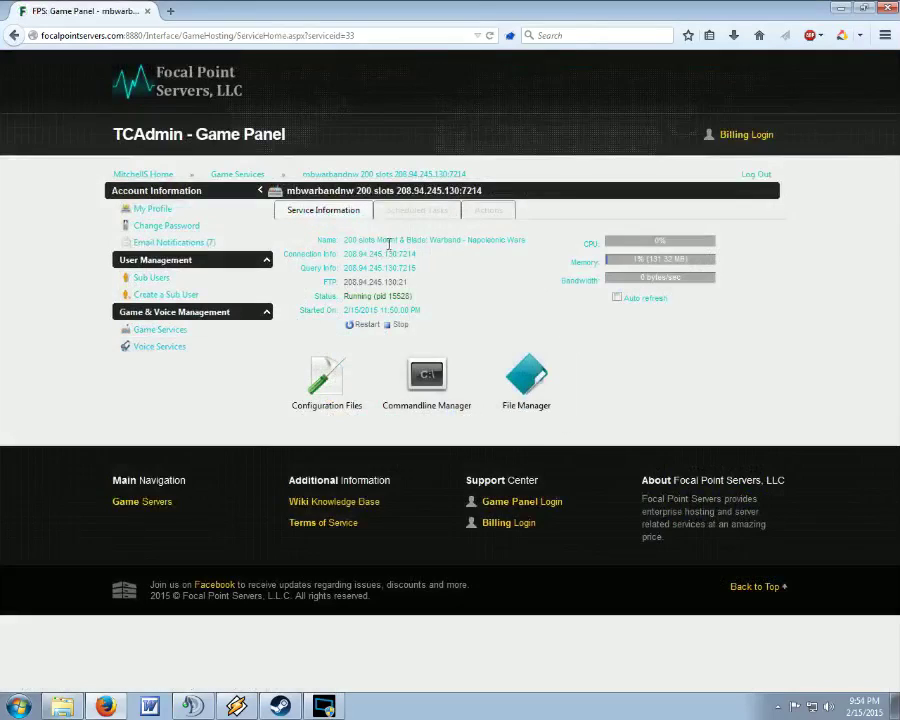
pyautogui.click(357, 327)
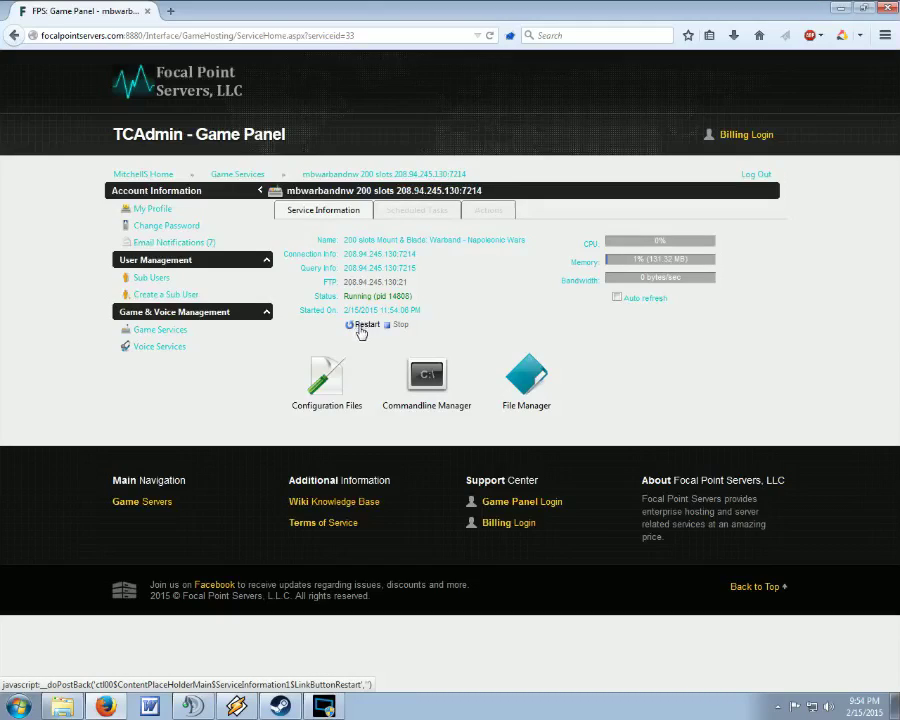
pyautogui.click(489, 214)
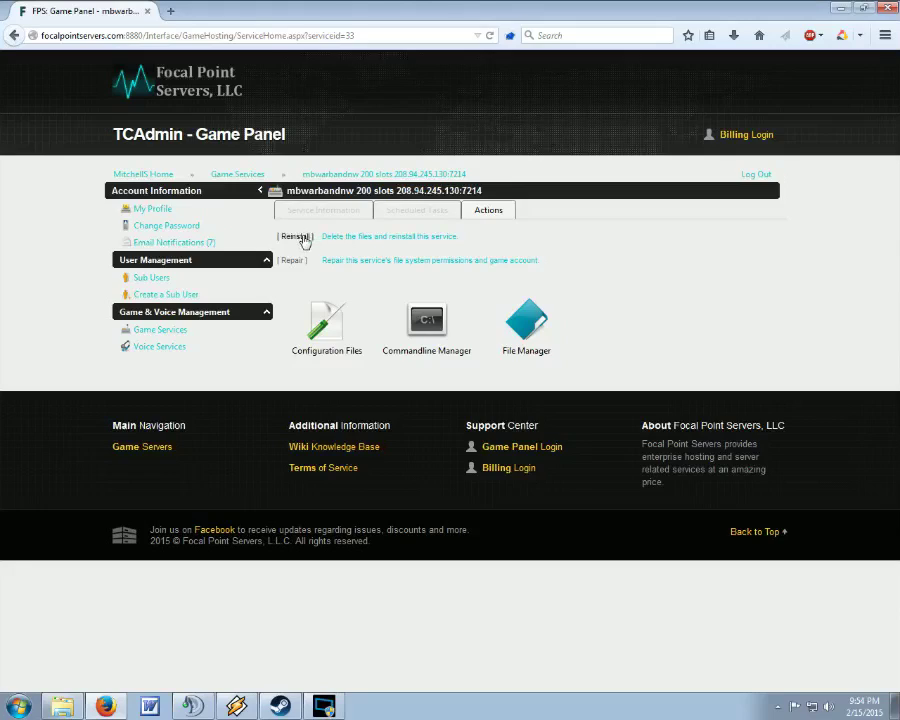
# - Reinstall the Napoleonic Wars server with default values, confirming the file wipe
pyautogui.click(302, 237)
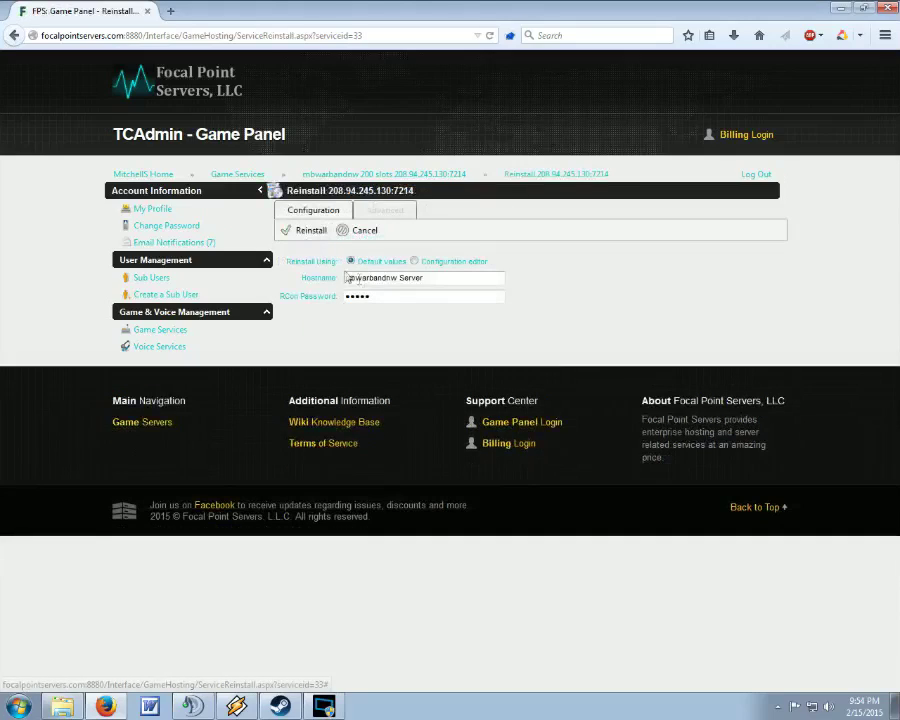
pyautogui.click(292, 231)
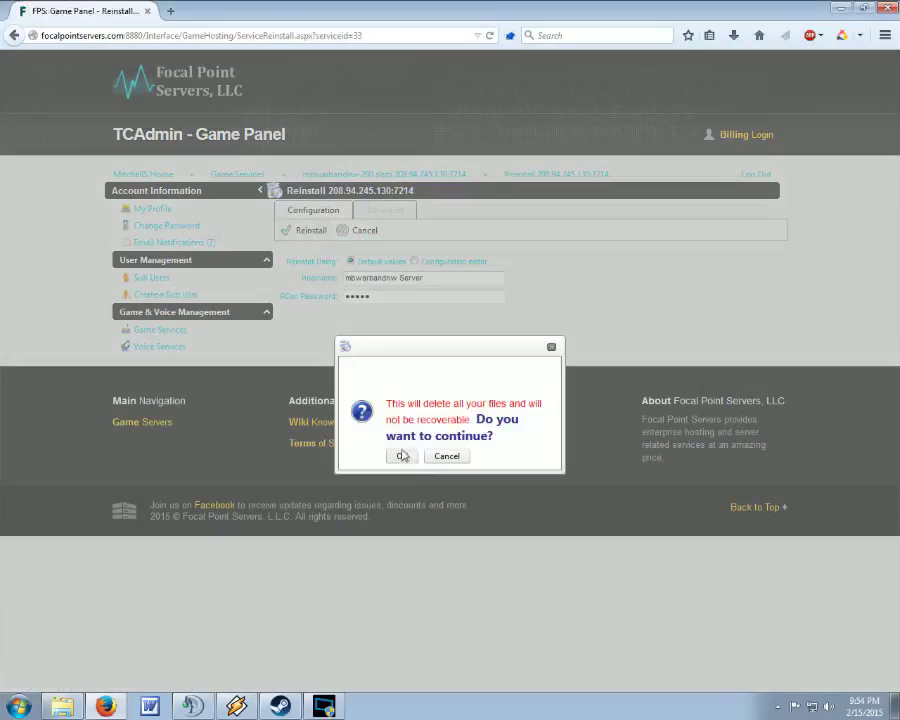
pyautogui.click(401, 456)
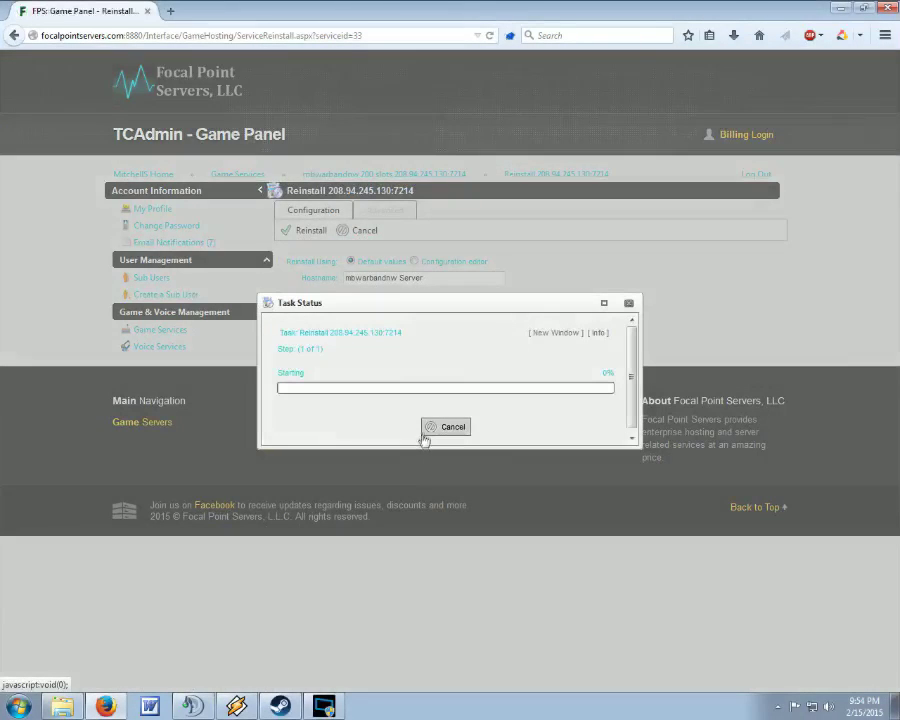